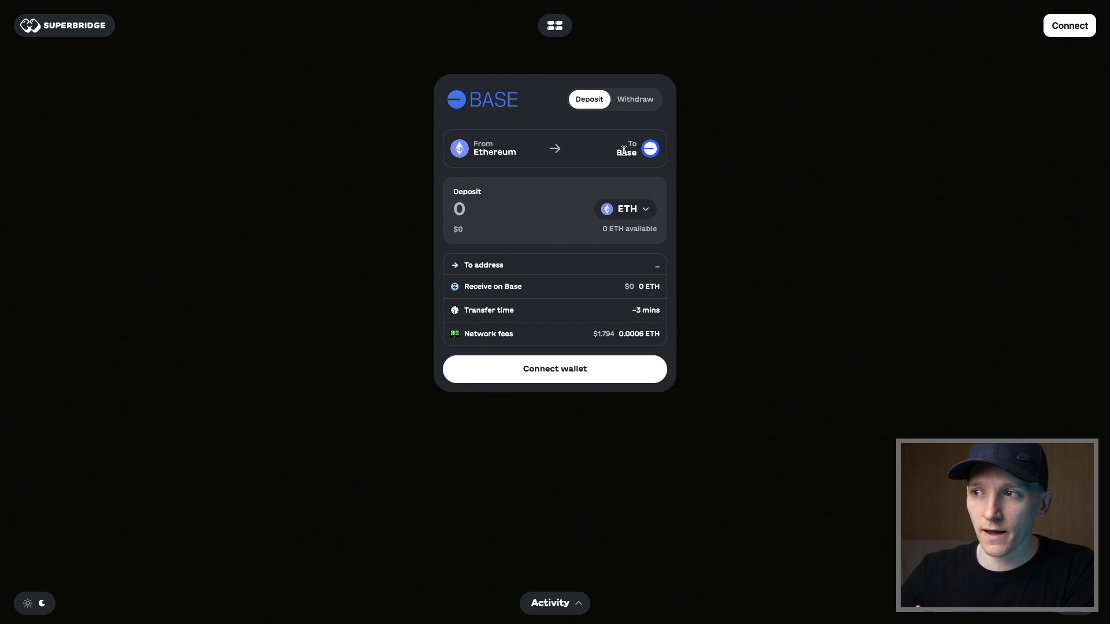
- Toggle the Base bridge to Withdraw, reselect Base from the chain grid, and return to Deposit
click(622, 108)
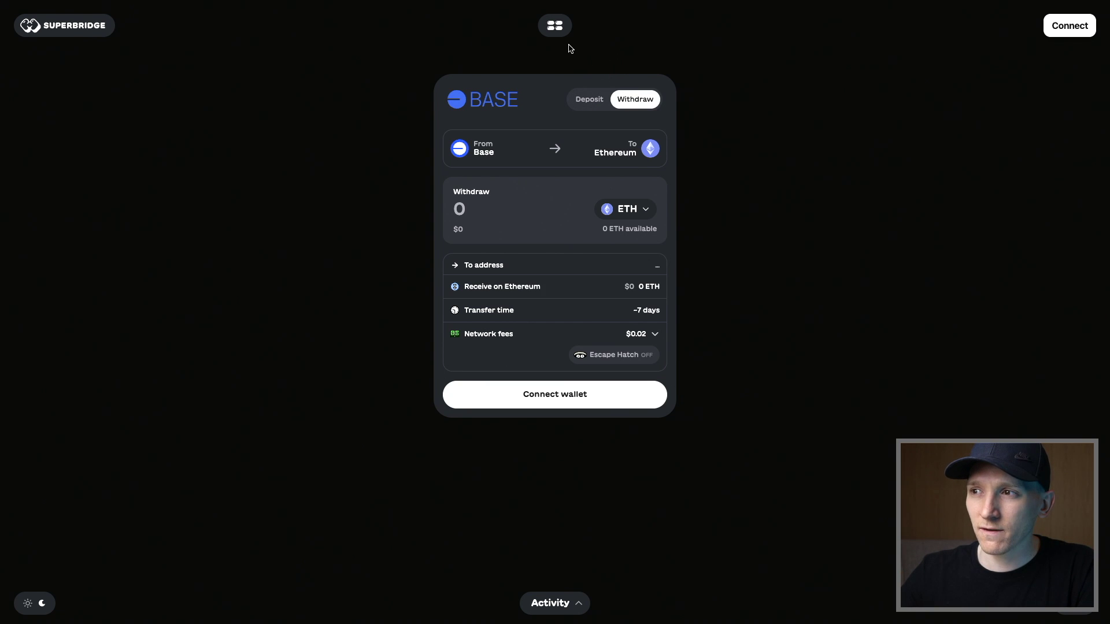
click(556, 30)
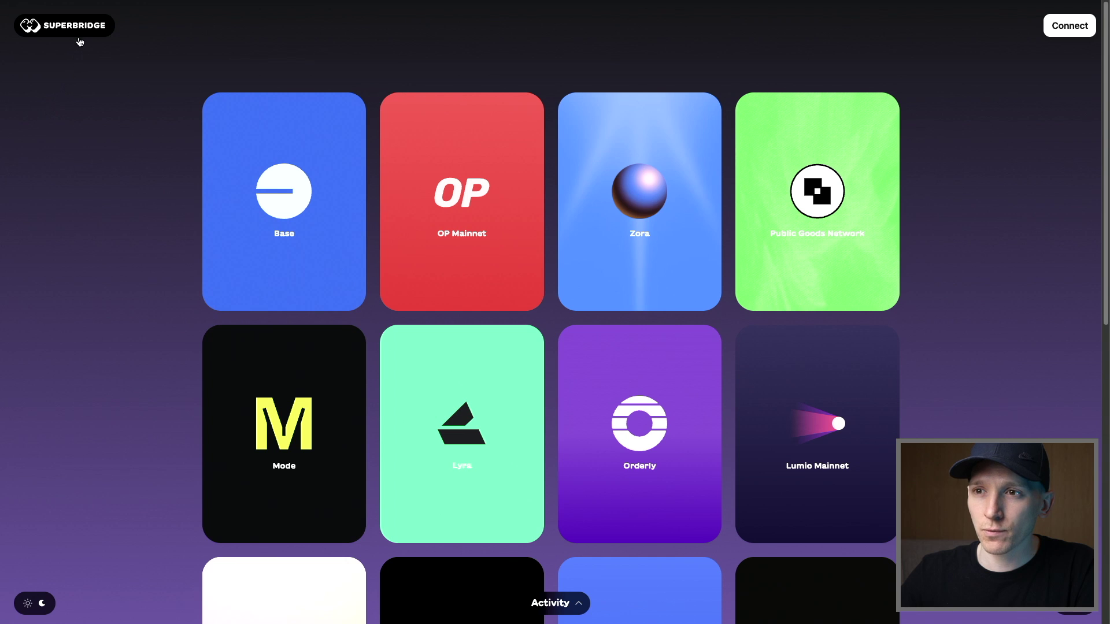
click(273, 175)
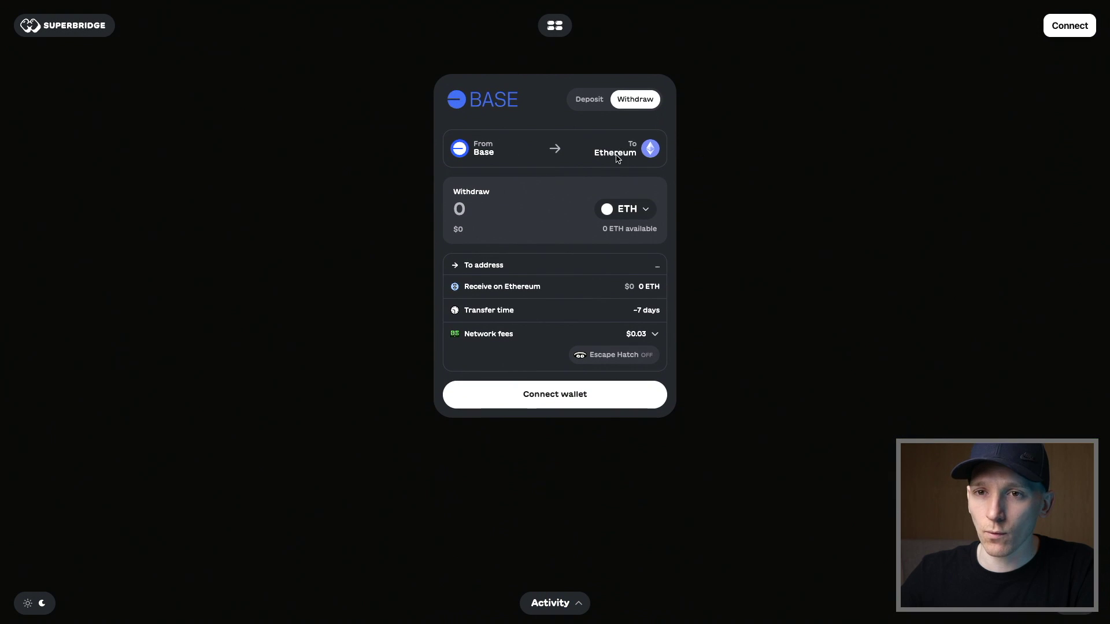
click(588, 101)
- Connect Rabby Wallet to superbridge.app and approve the connection in the Rabby popup
click(1085, 32)
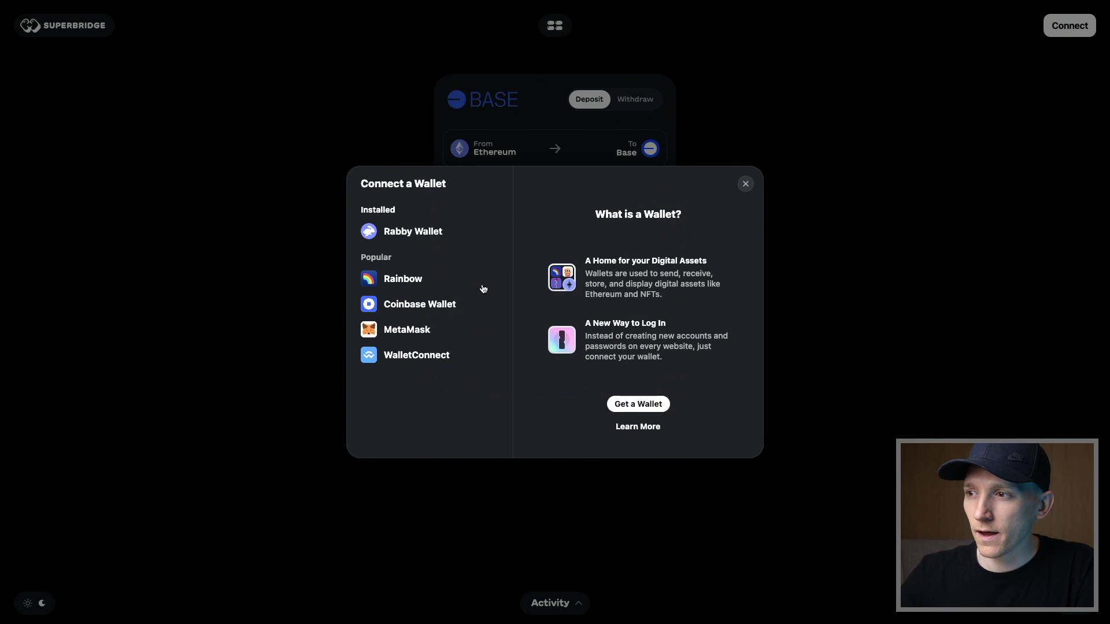
click(430, 232)
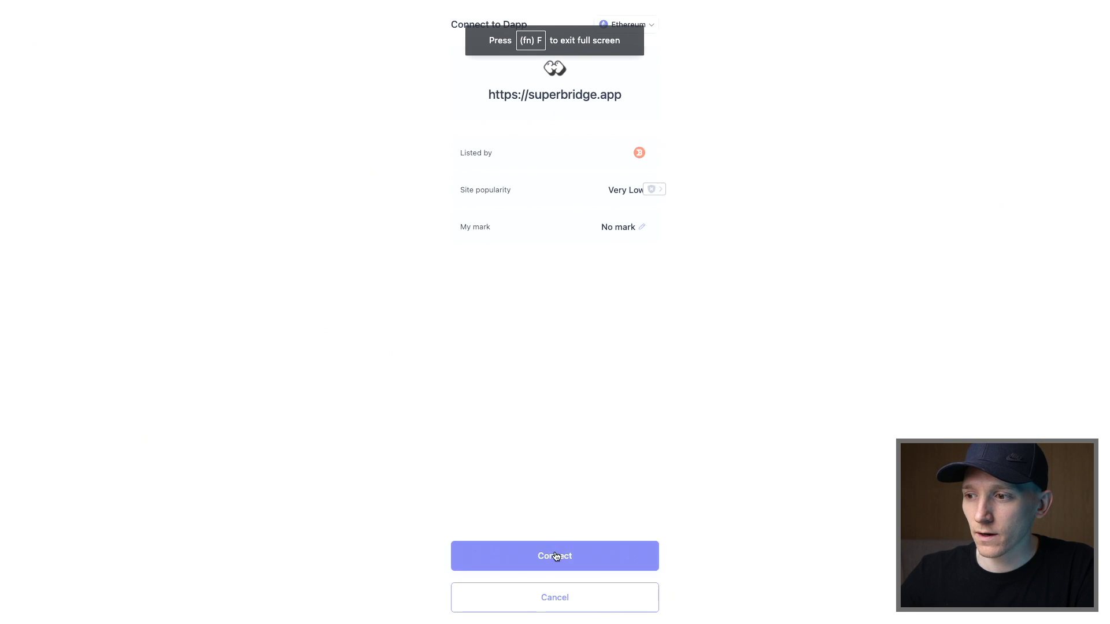
click(555, 556)
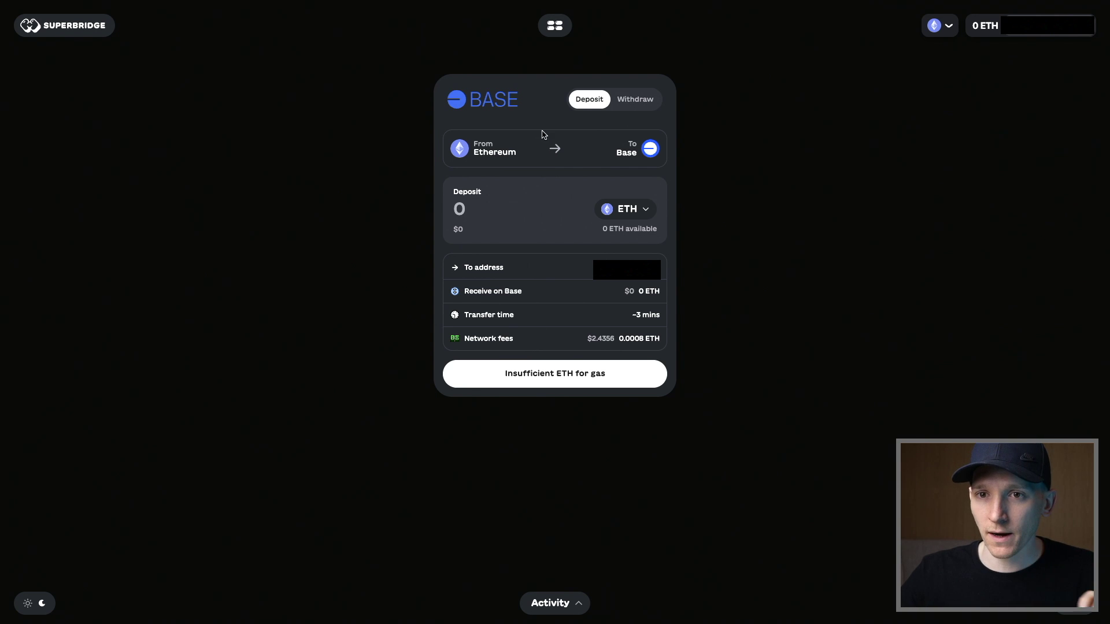
click(555, 25)
- Choose OP Mainnet, keep the Ethereum-to-OP Mainnet deposit direction, and enter 1 ETH
click(497, 226)
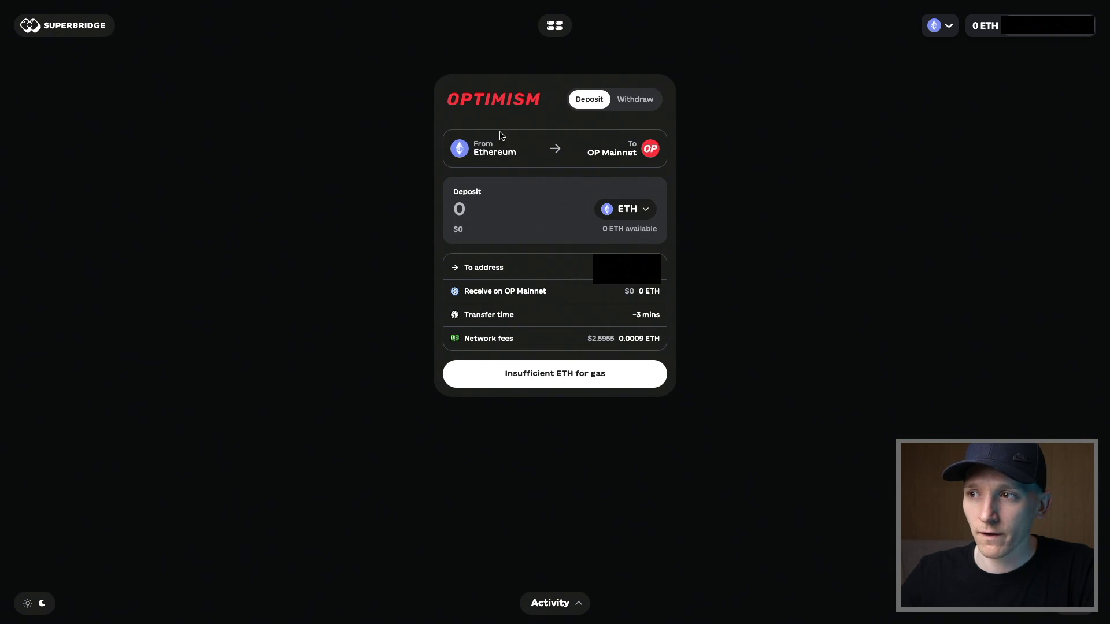
click(635, 99)
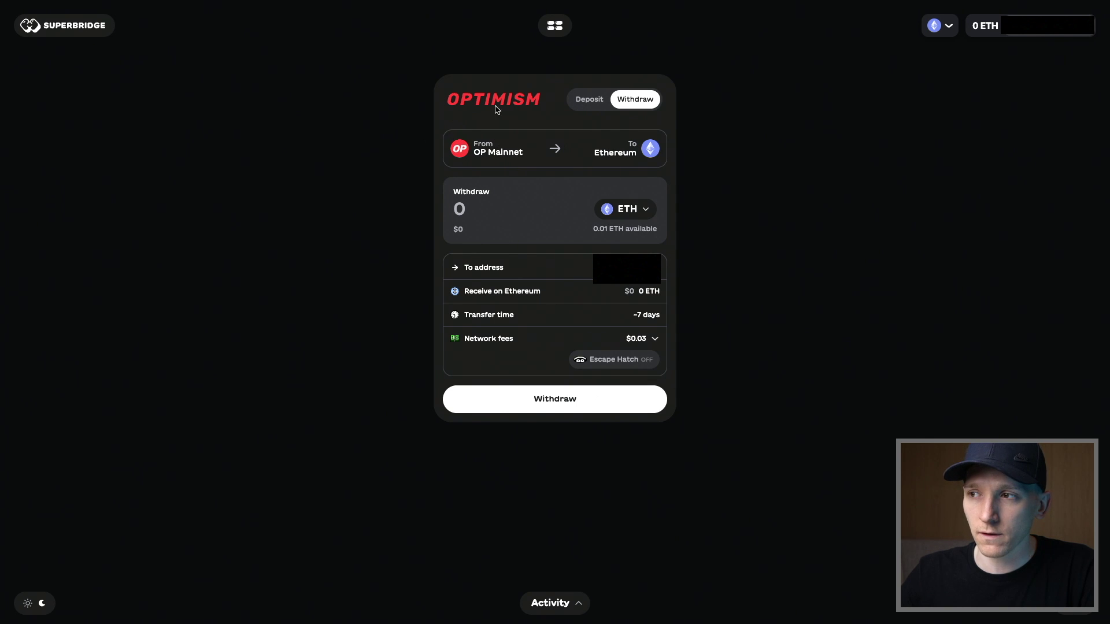
click(590, 103)
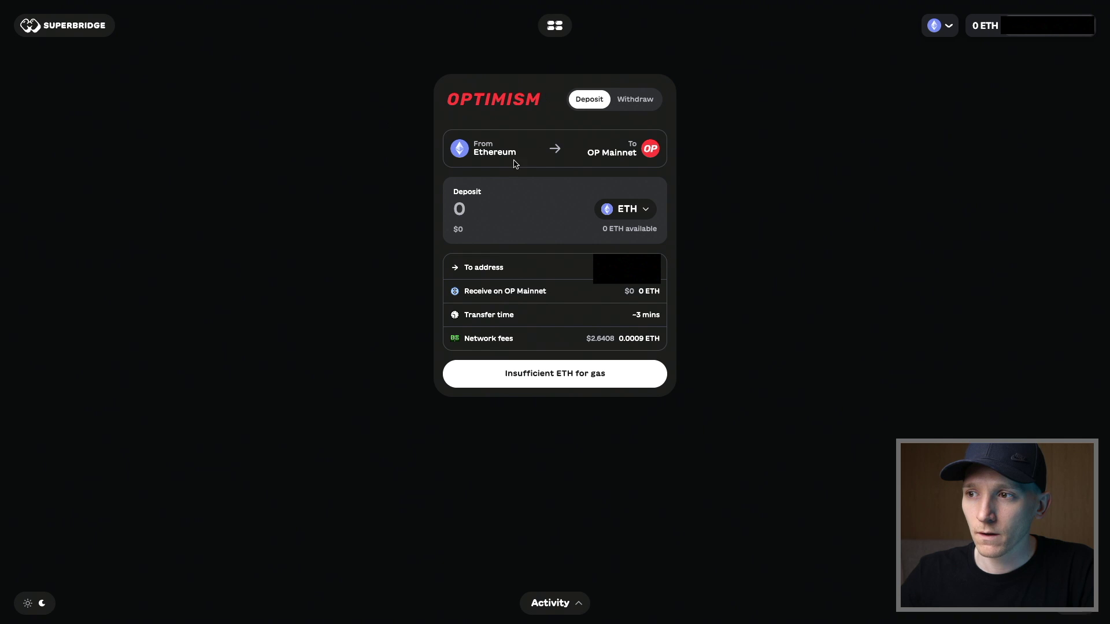
click(469, 212)
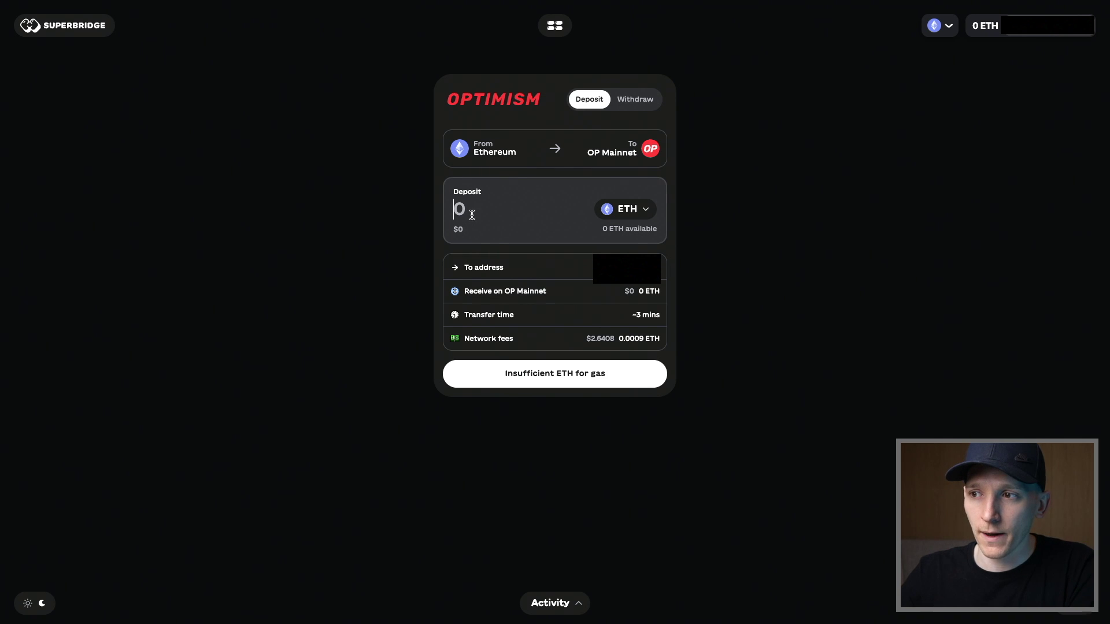
text(1)
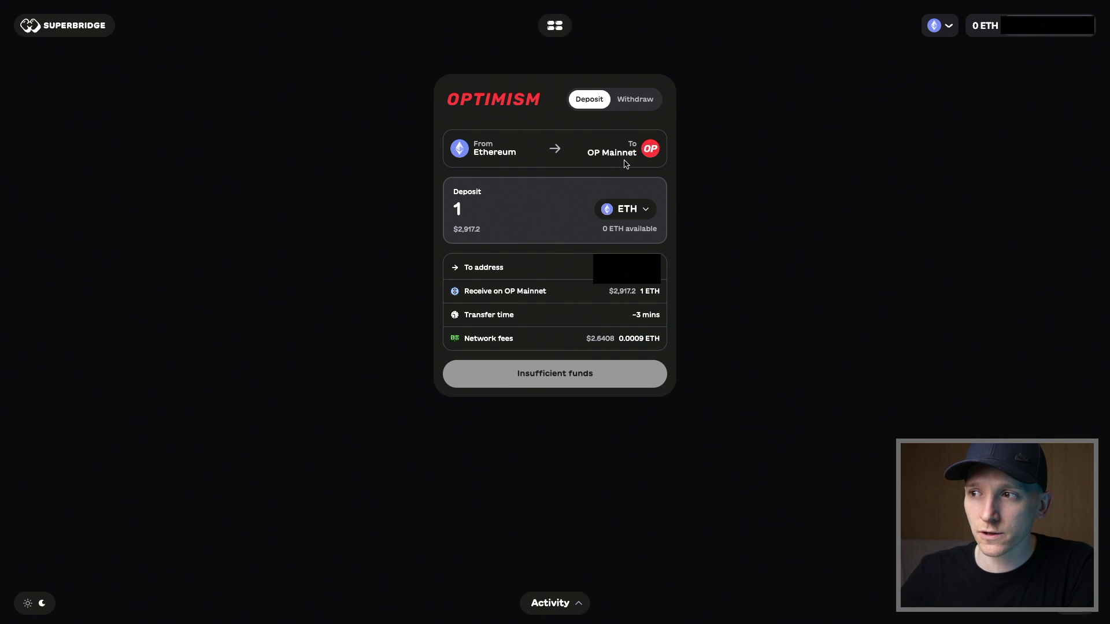
- Move the 1 ETH transfer to the Base bridge and check the amount received on Base
click(553, 34)
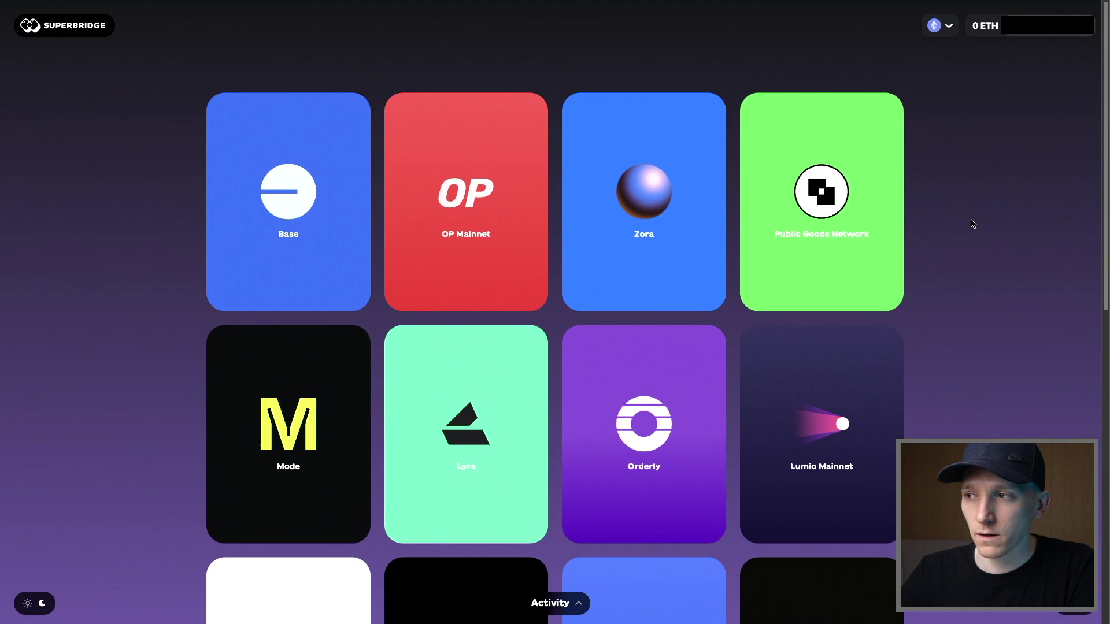
click(291, 182)
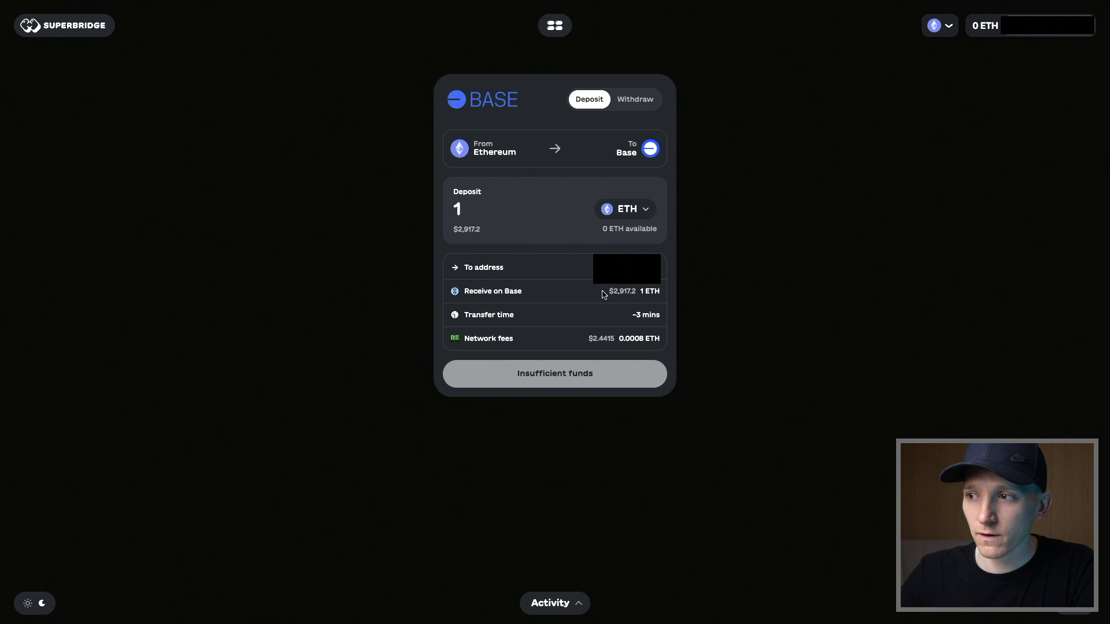
drag(602, 295, 652, 293)
click(653, 291)
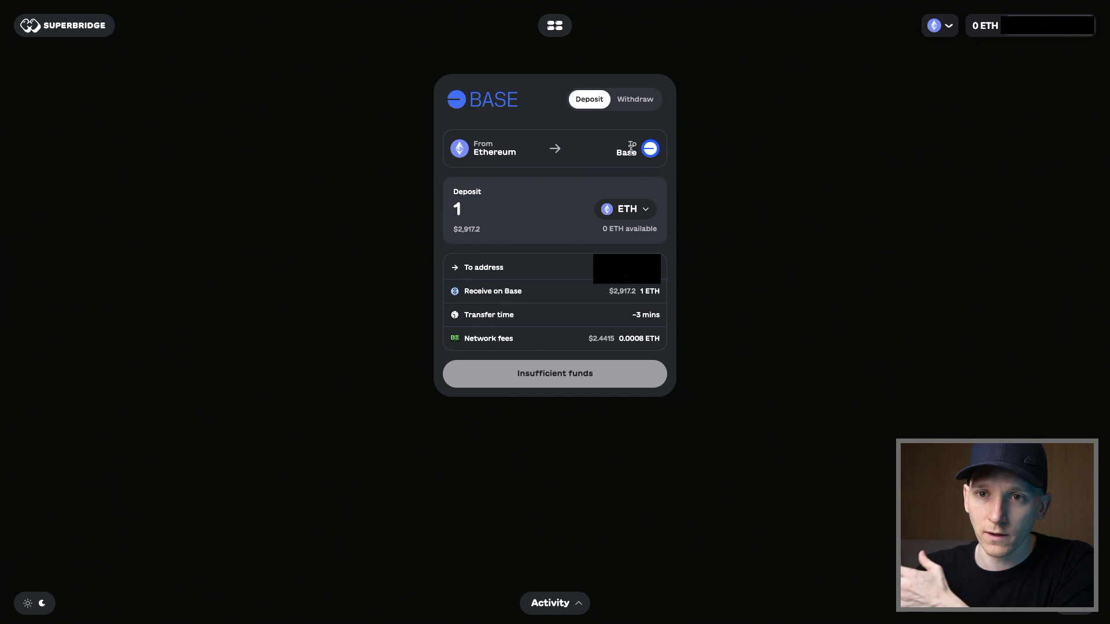
click(638, 106)
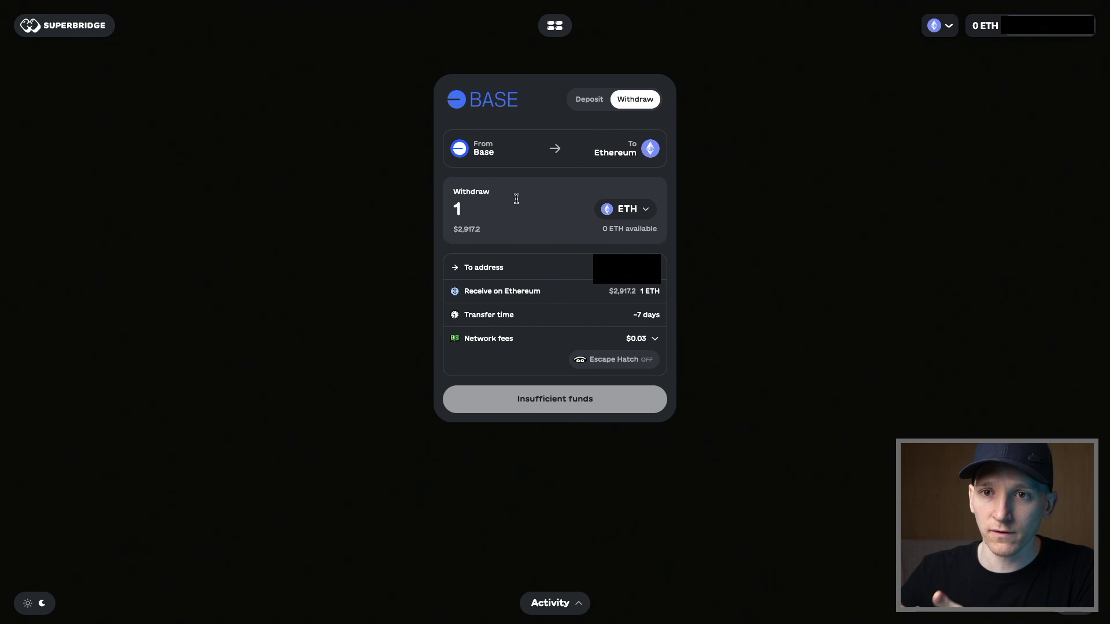
- Flip briefly to Deposit, then back to the 1 ETH Base-to-Ethereum withdrawal
click(589, 100)
click(634, 100)
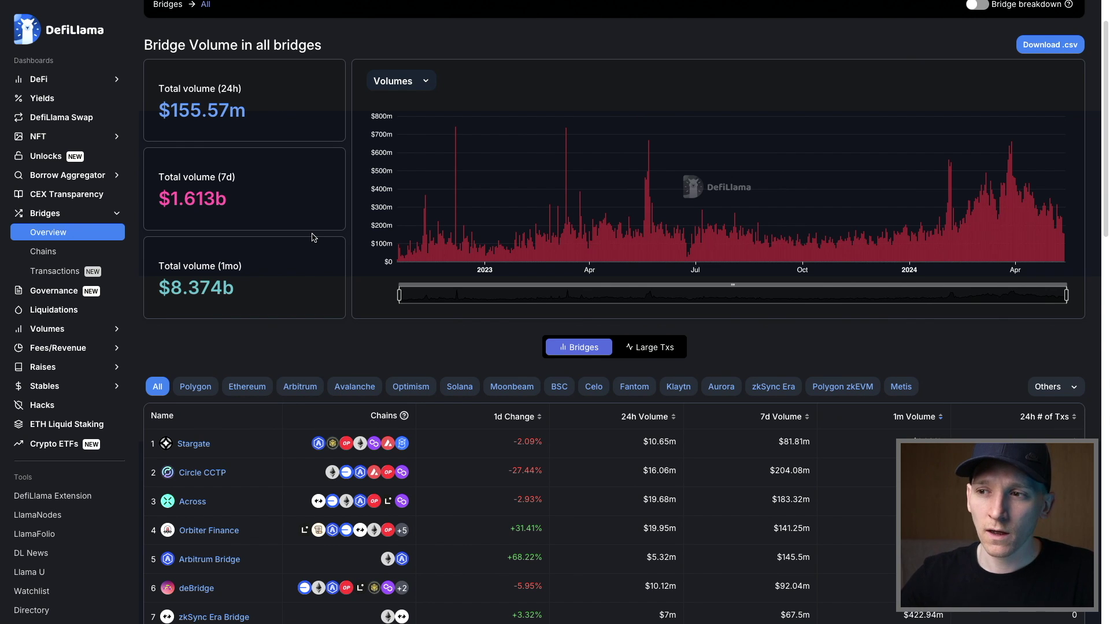
scroll(354, 256, down, 2)
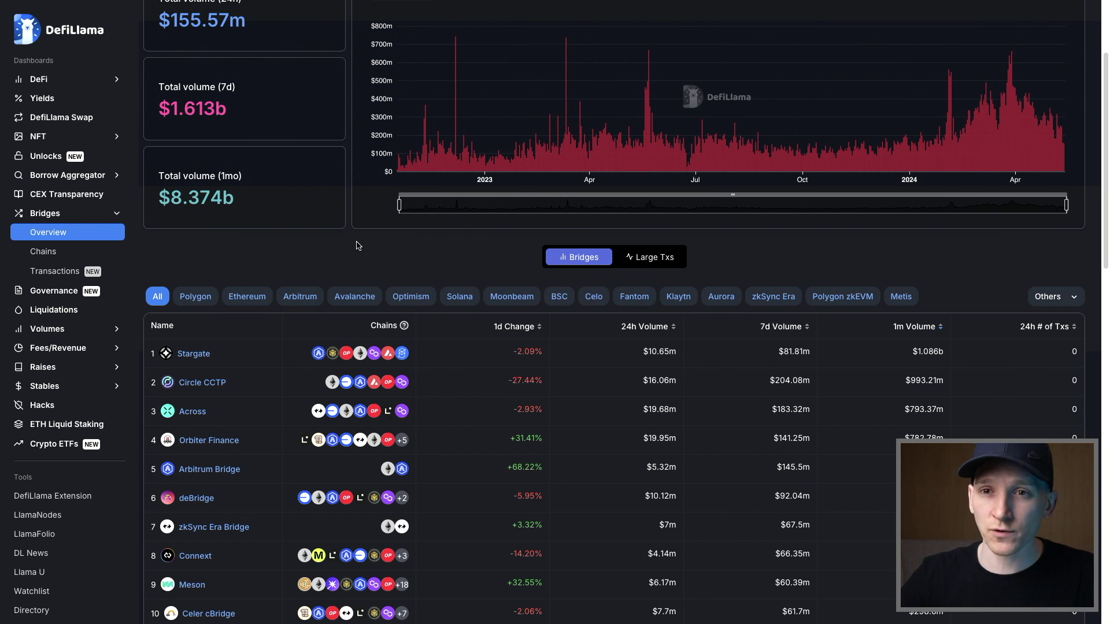
scroll(355, 243, down, 1)
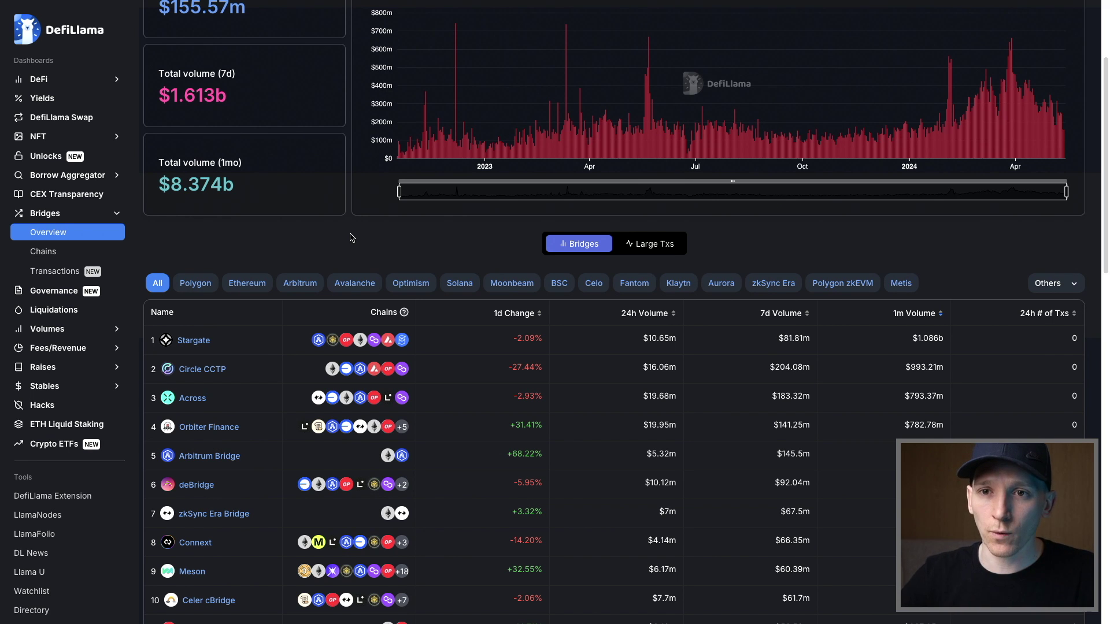
scroll(352, 237, up, 1)
scroll(353, 234, down, 3)
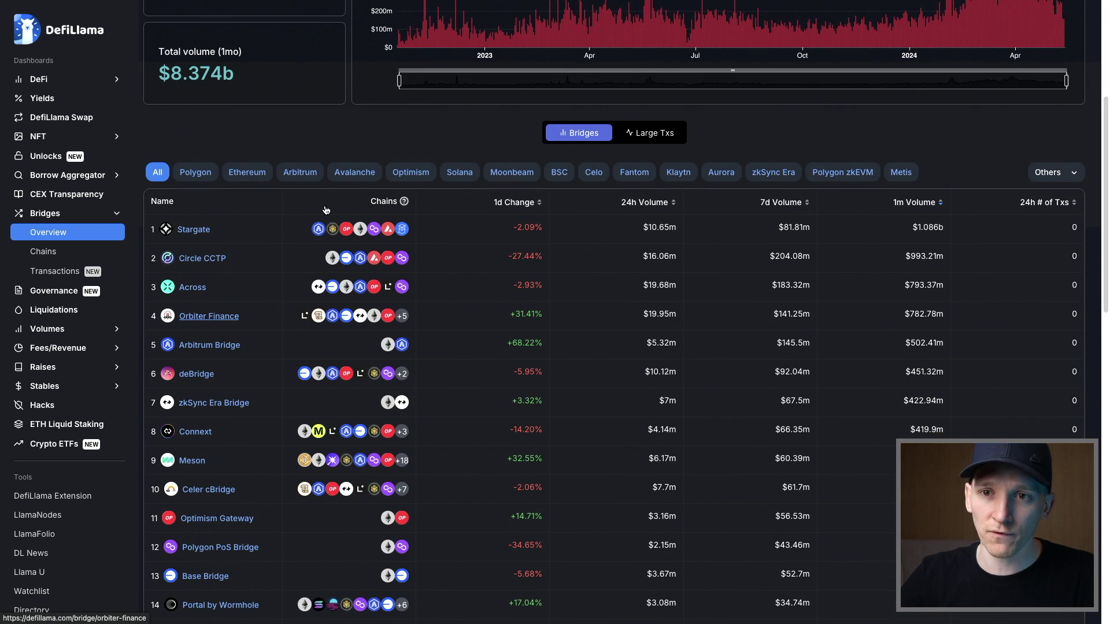
scroll(326, 210, up, 1)
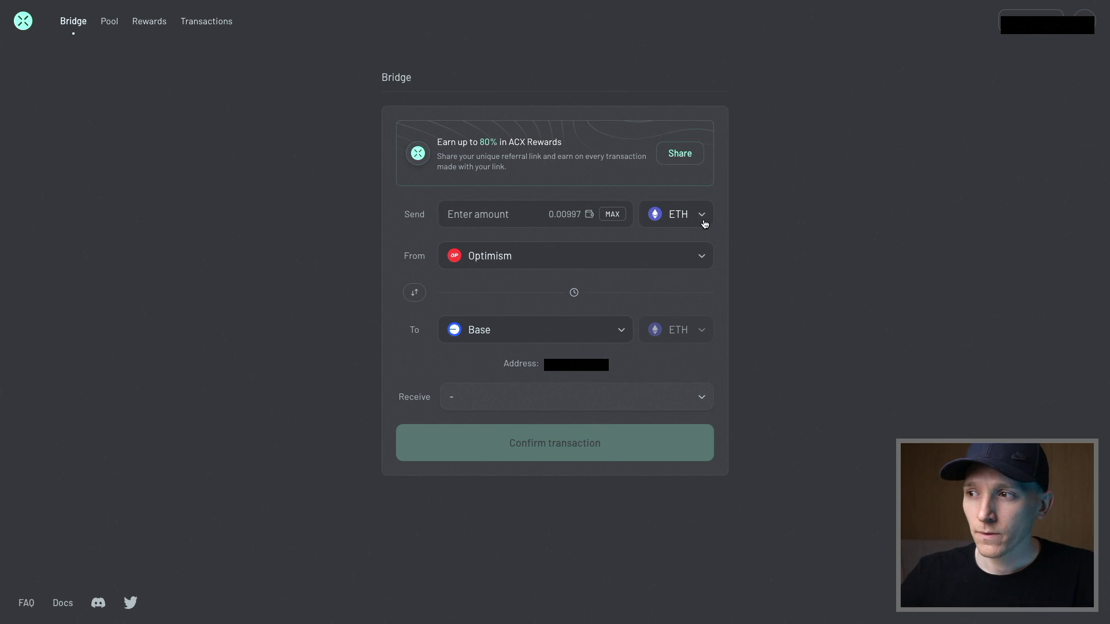
click(701, 219)
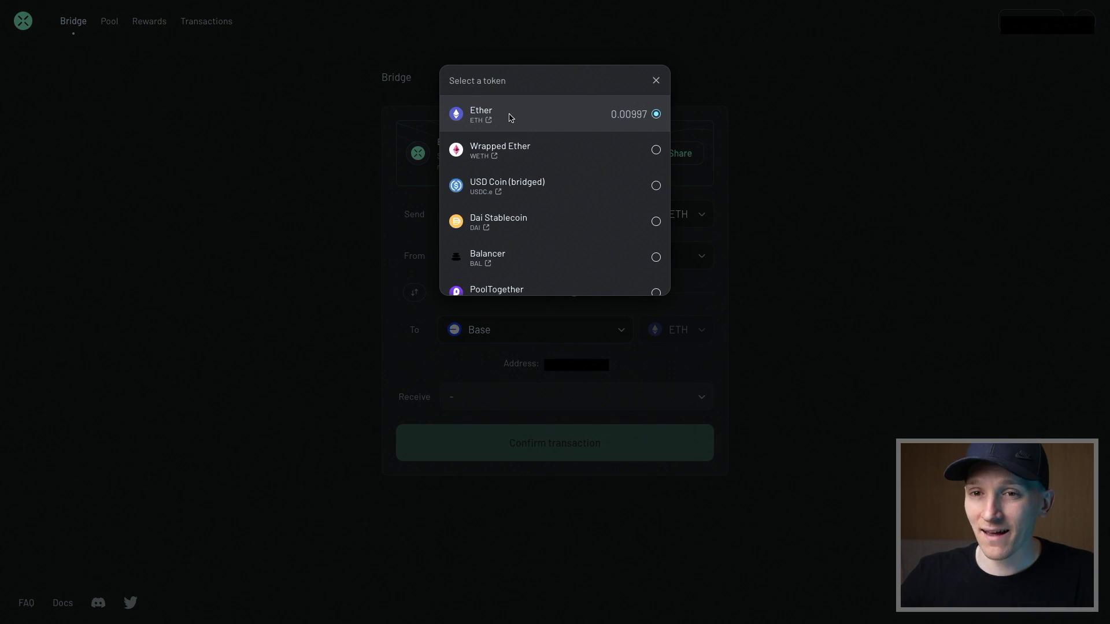
click(518, 117)
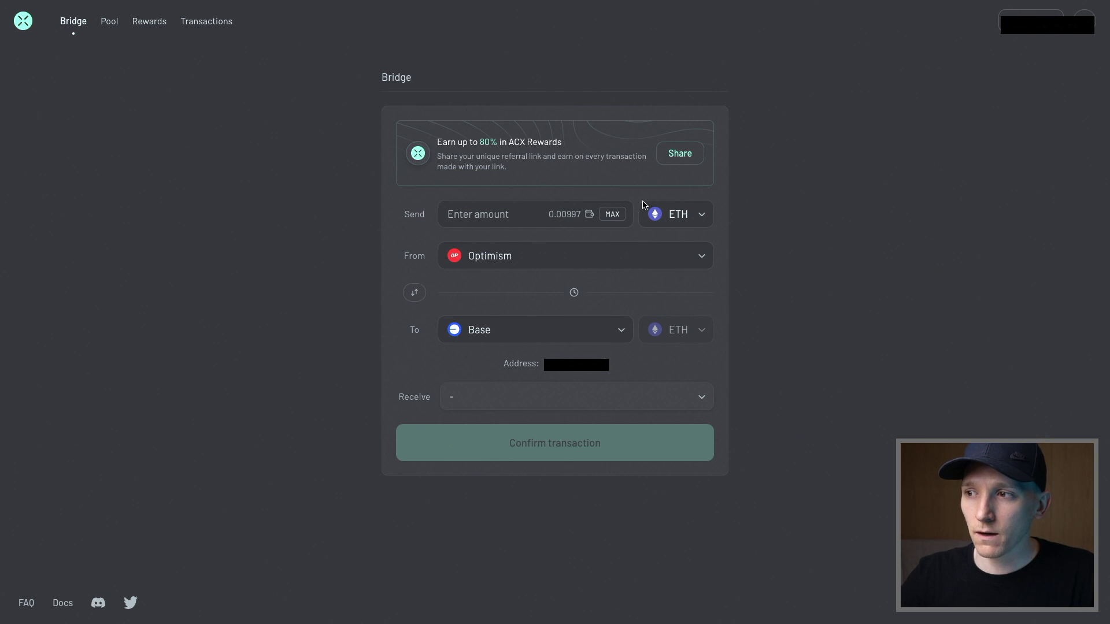
click(687, 223)
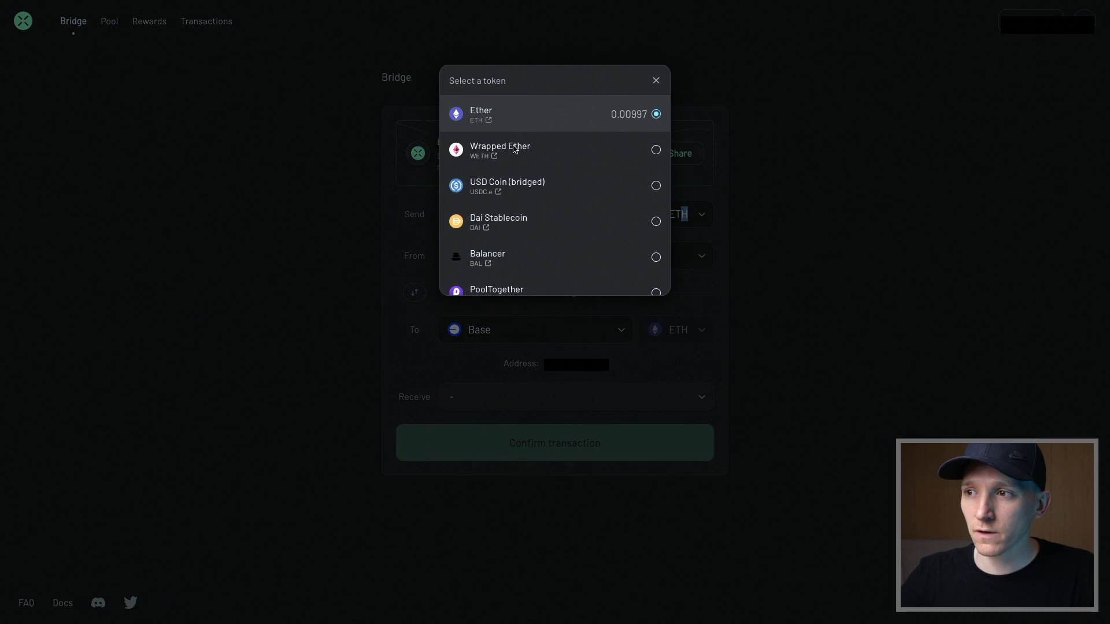
click(507, 120)
click(509, 258)
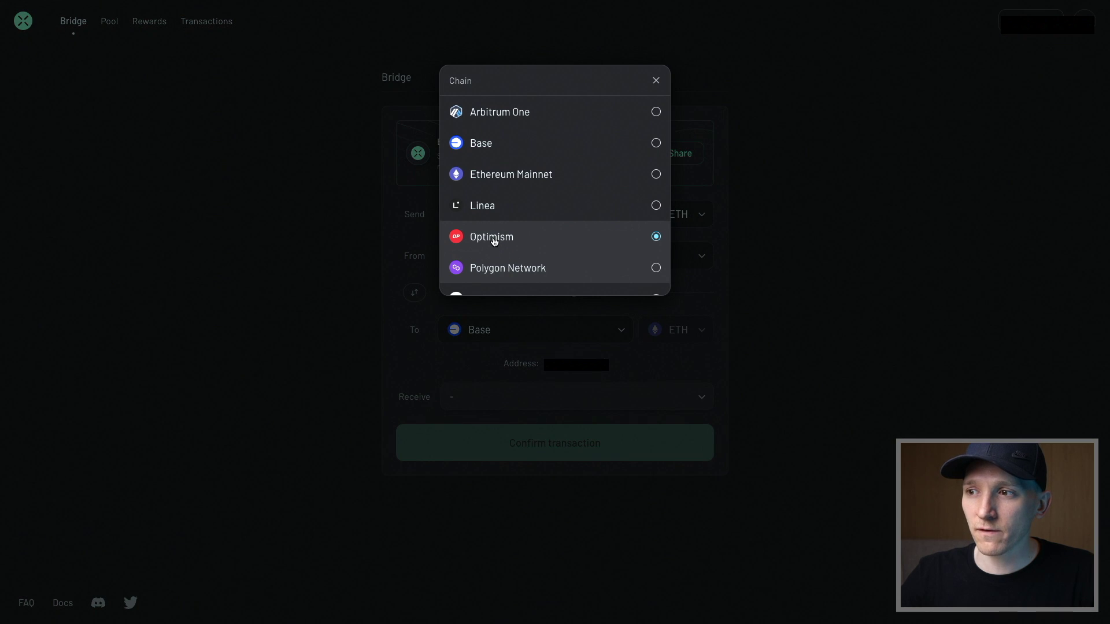
scroll(494, 242, down, 1)
scroll(493, 203, up, 1)
click(497, 237)
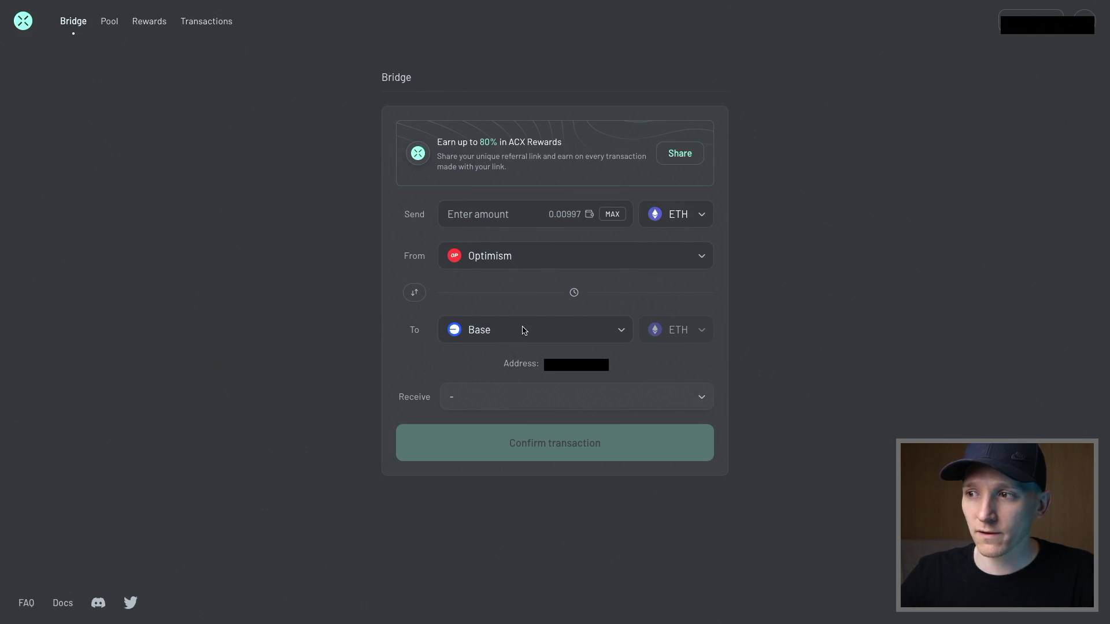
- Send the maximum ETH balance and expand the fee breakdown showing 0.00994 ETH received
click(613, 215)
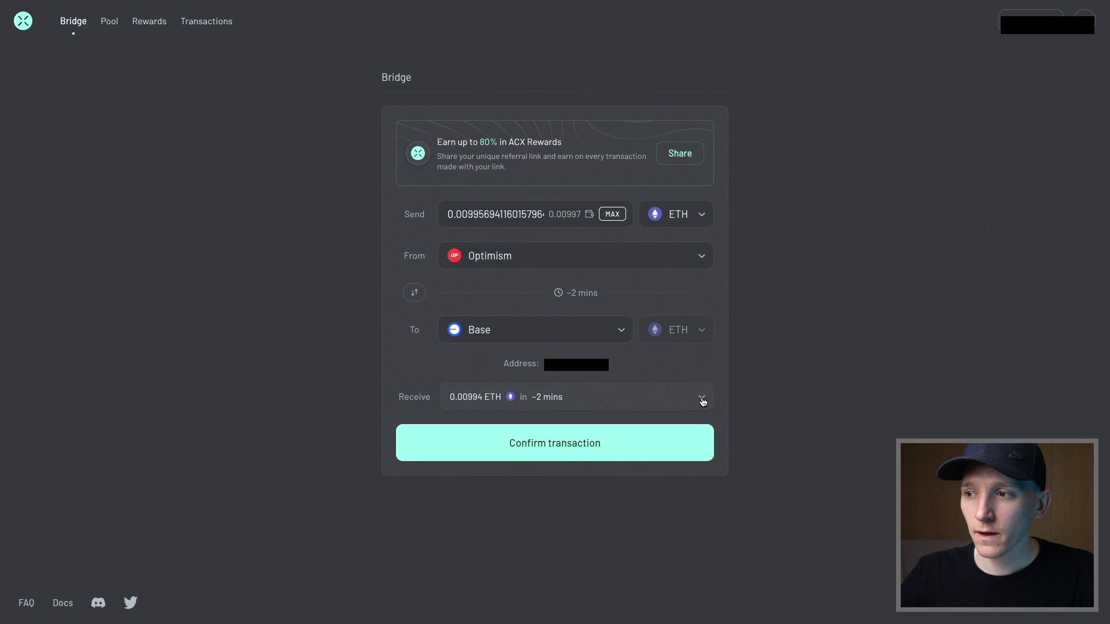
click(701, 399)
scroll(756, 375, down, 2)
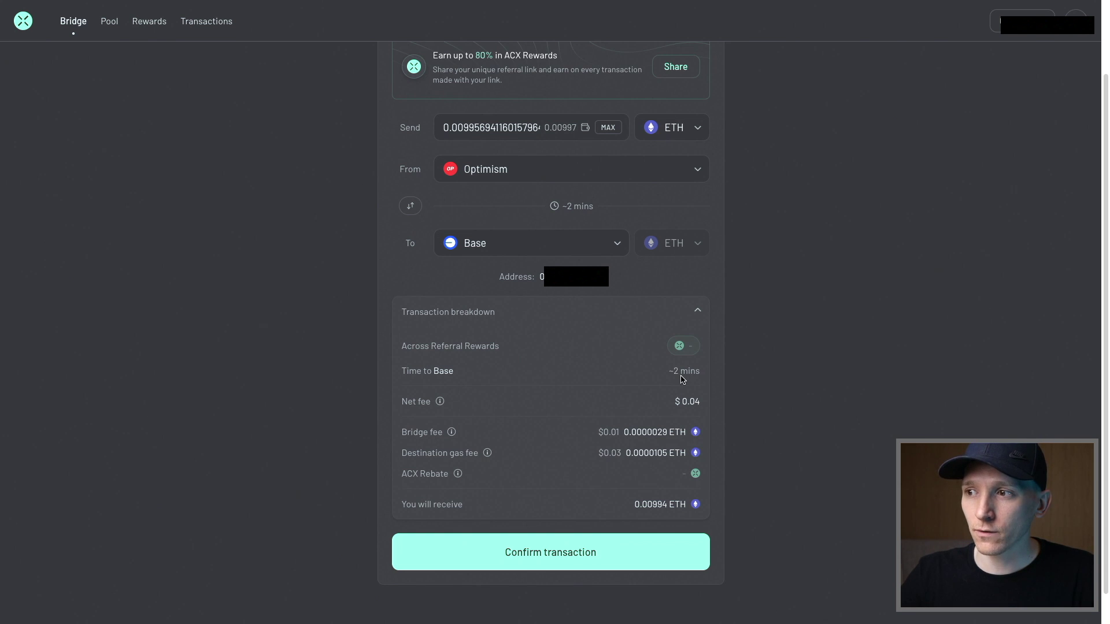
- Compare alternative routes, including Ethereum Mainnet, then set Optimism as the source network
click(411, 207)
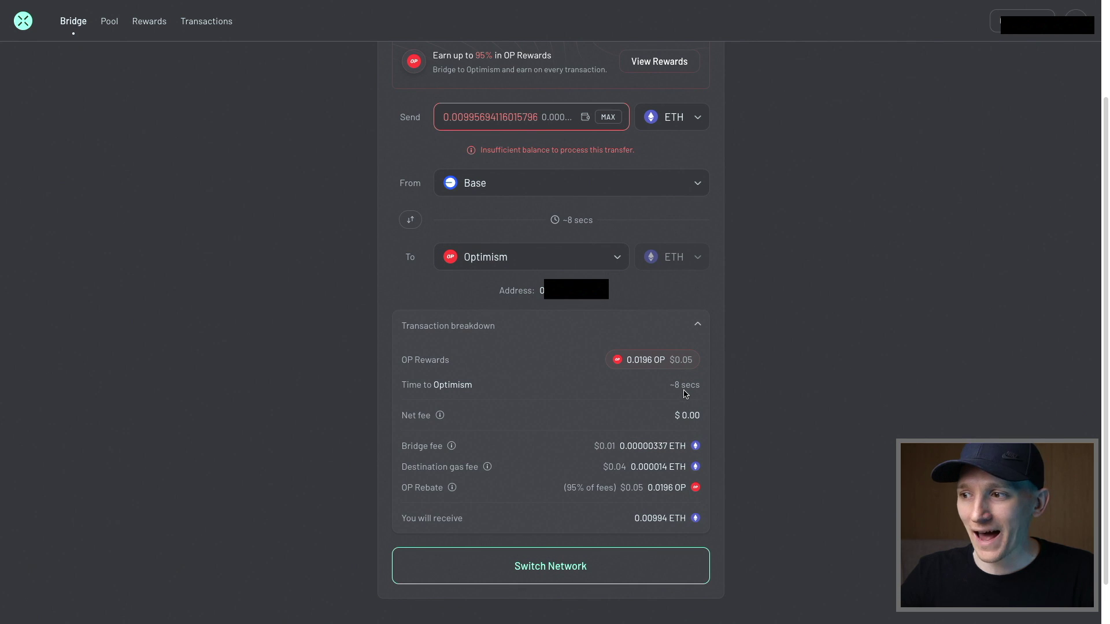
click(508, 192)
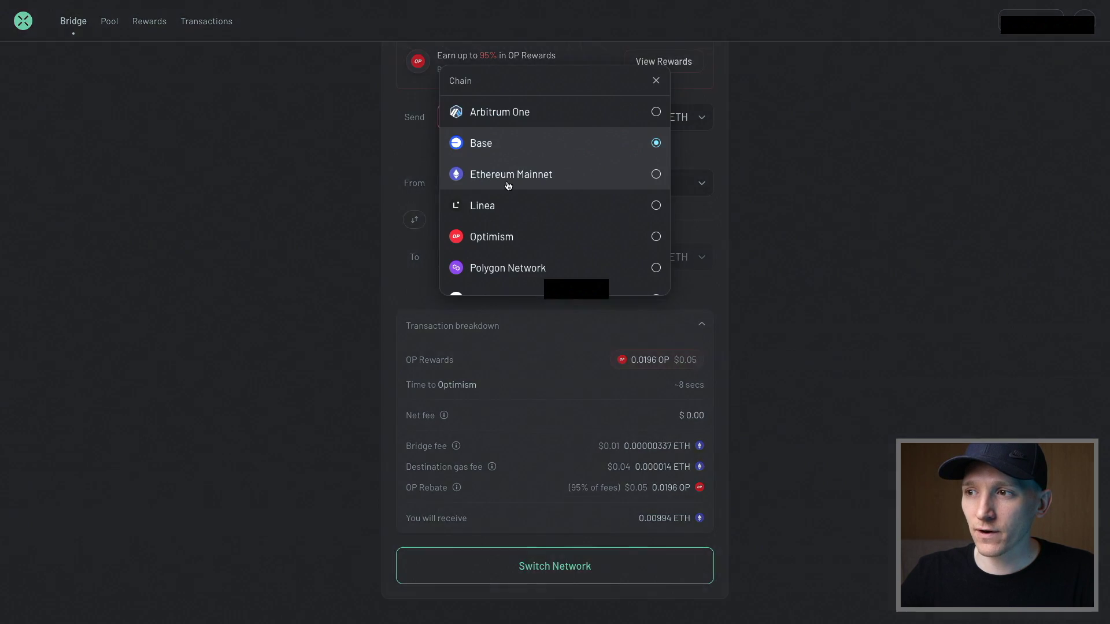
click(502, 176)
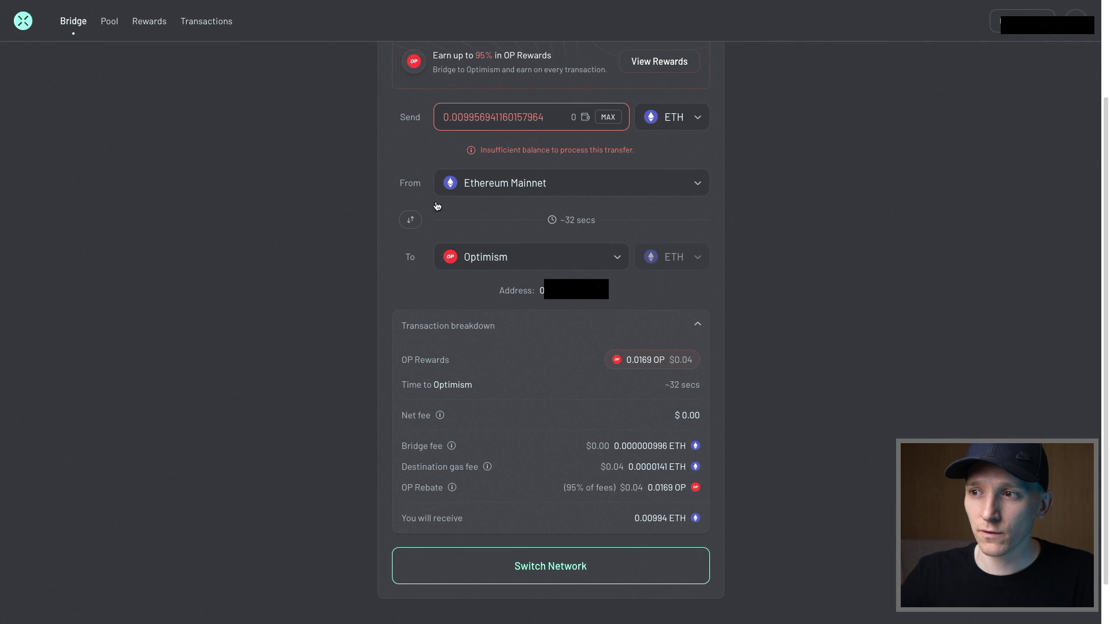
click(411, 221)
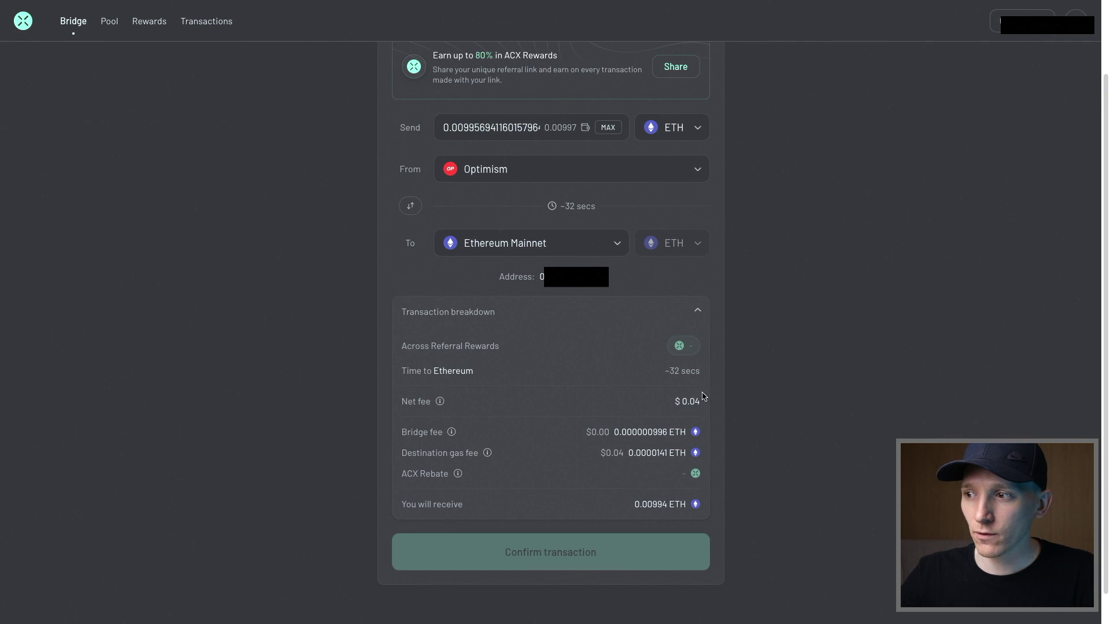
click(409, 231)
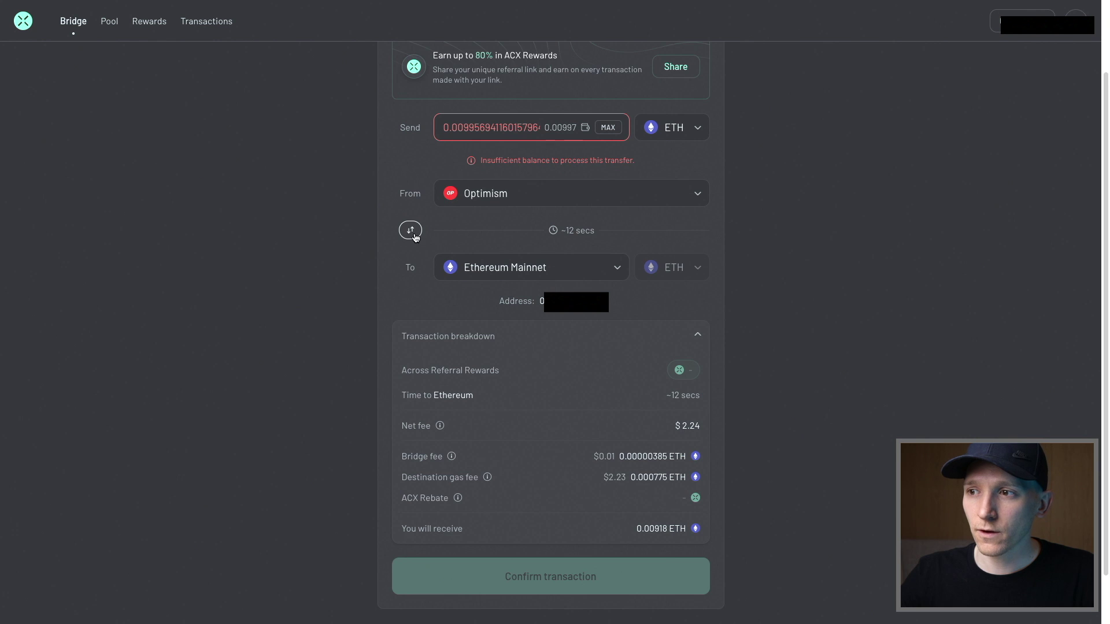
click(529, 185)
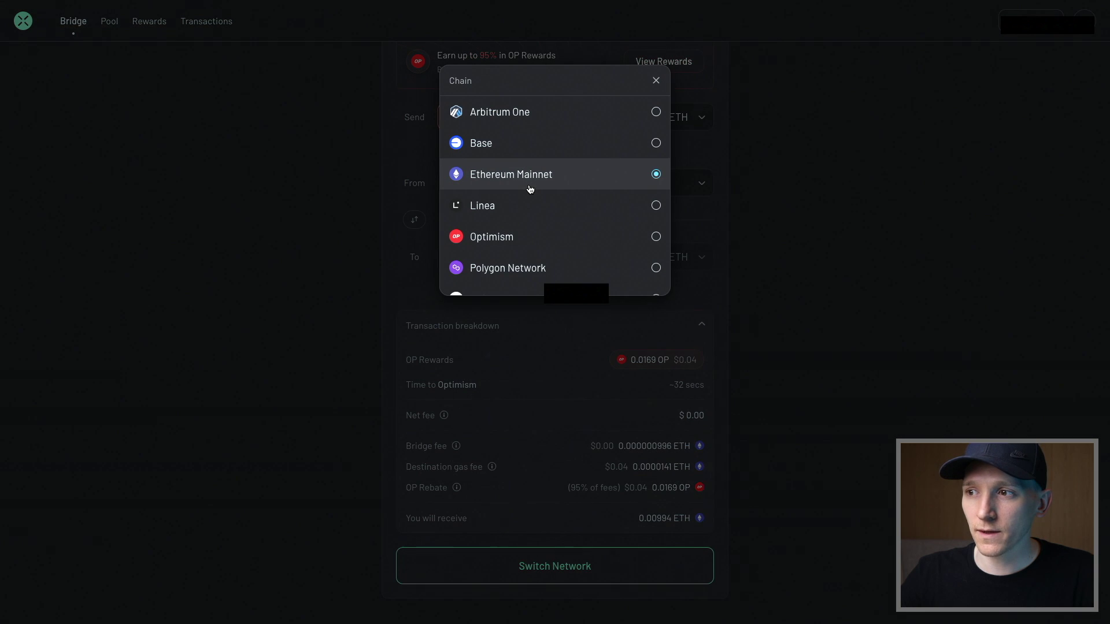
click(492, 241)
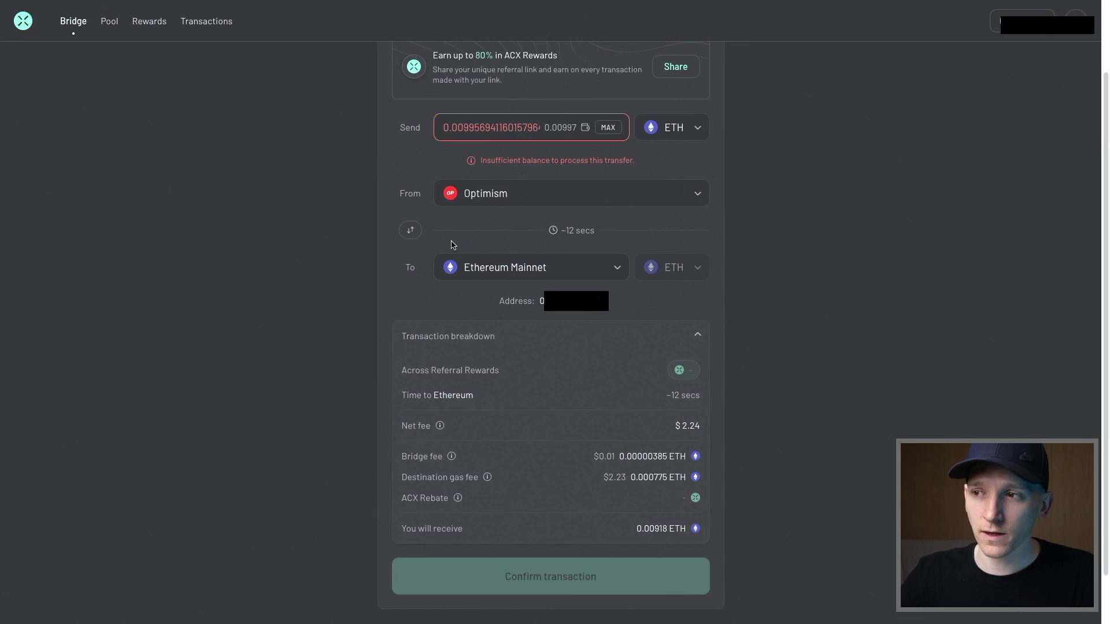
scroll(357, 252, up, 1)
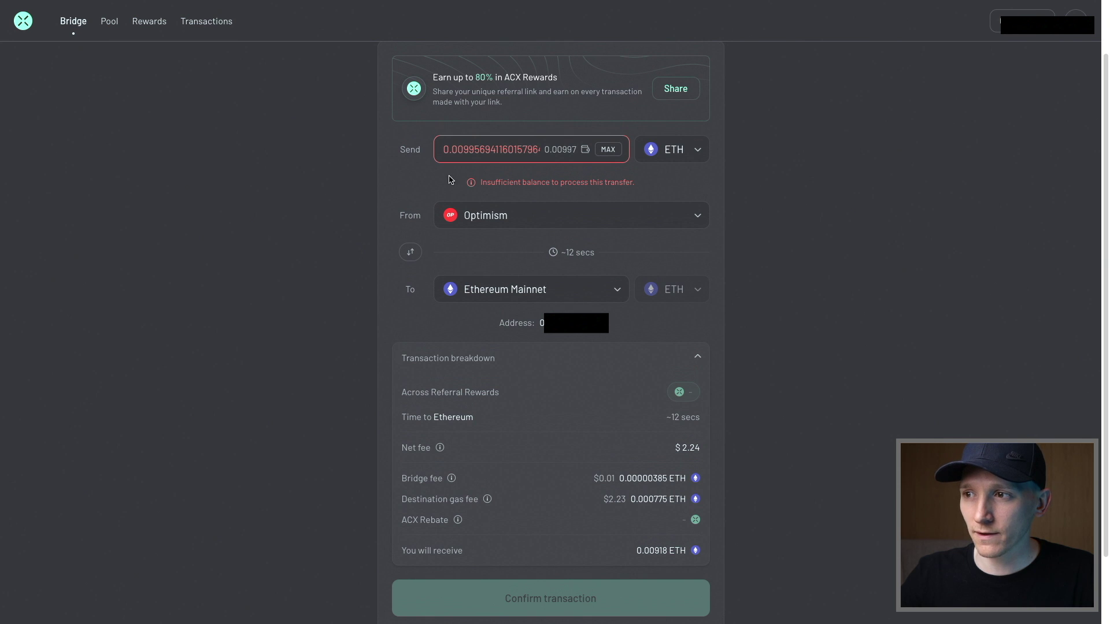
- Send the maximum ETH balance to Base and submit the transaction for signing
click(608, 150)
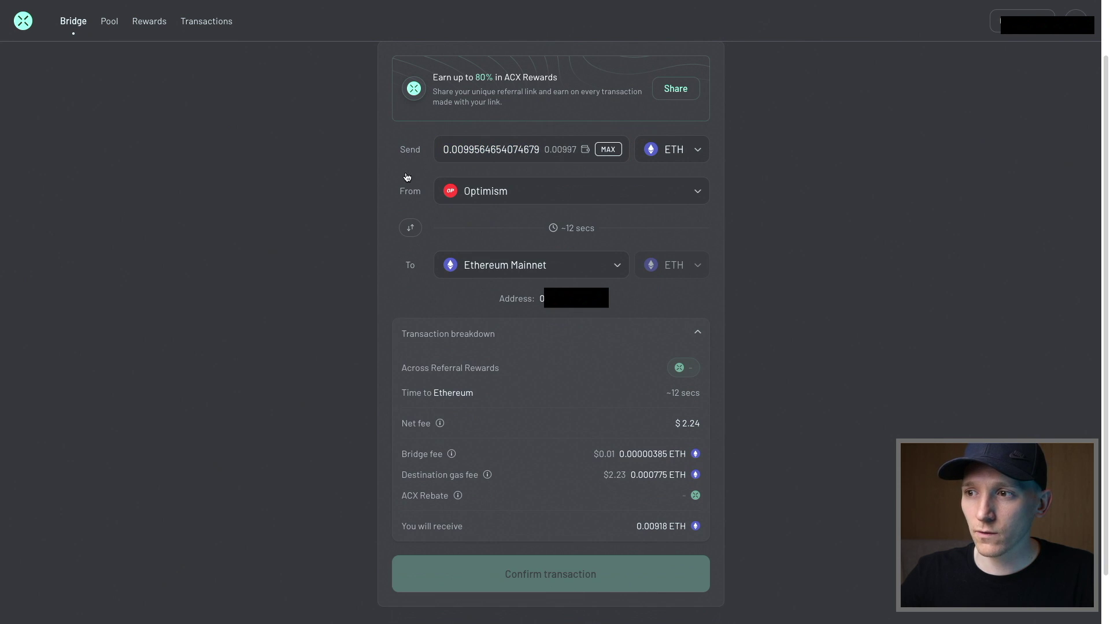
click(525, 267)
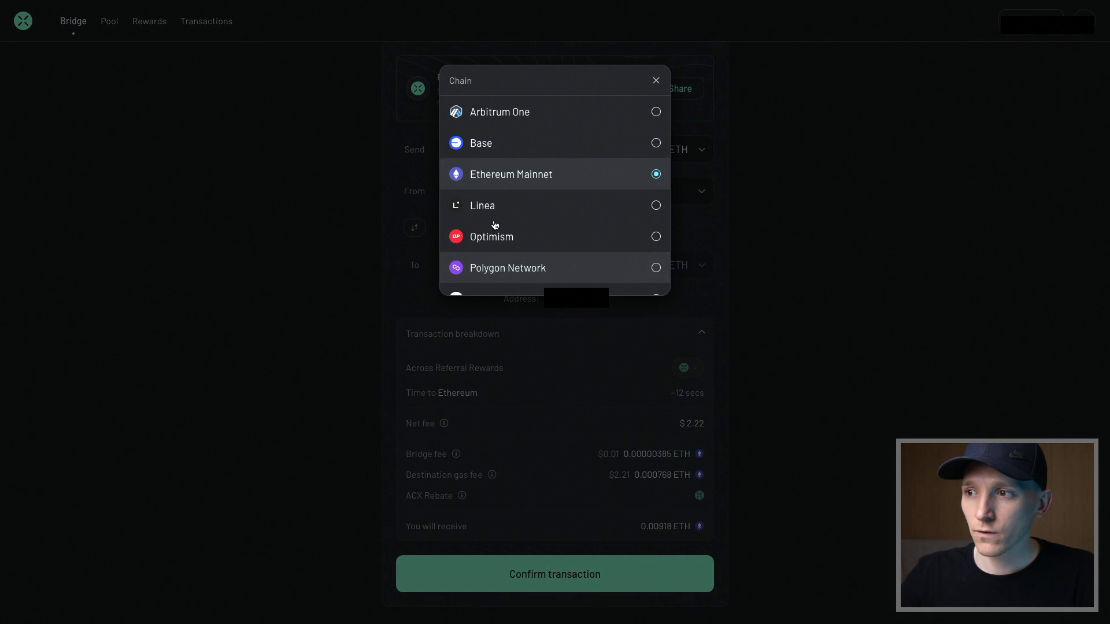
scroll(489, 211, down, 1)
scroll(490, 174, up, 1)
click(490, 143)
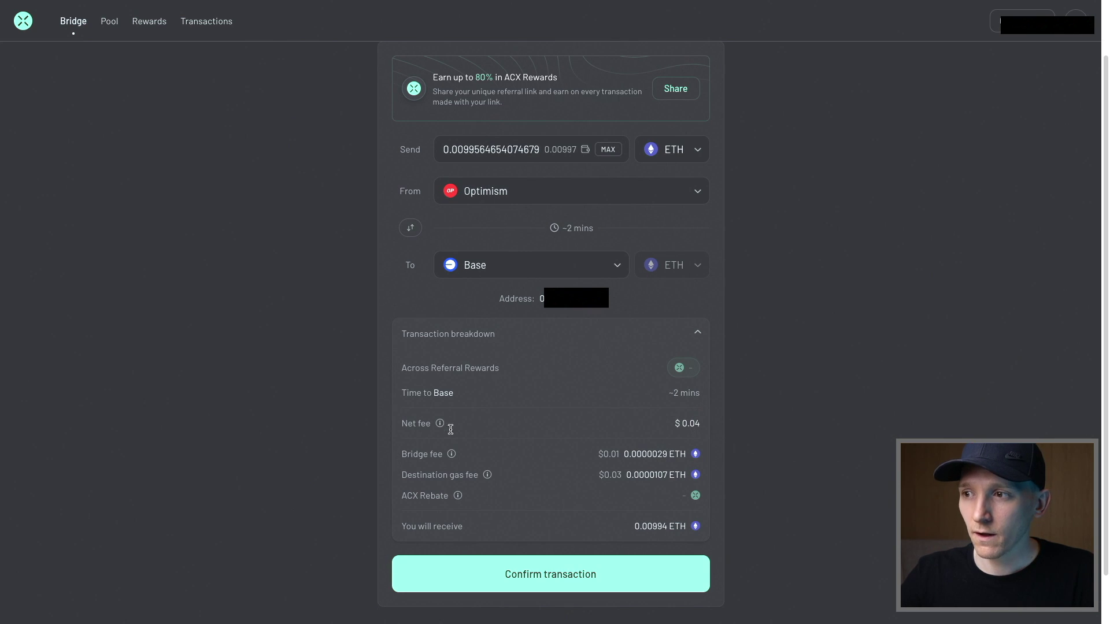
click(514, 586)
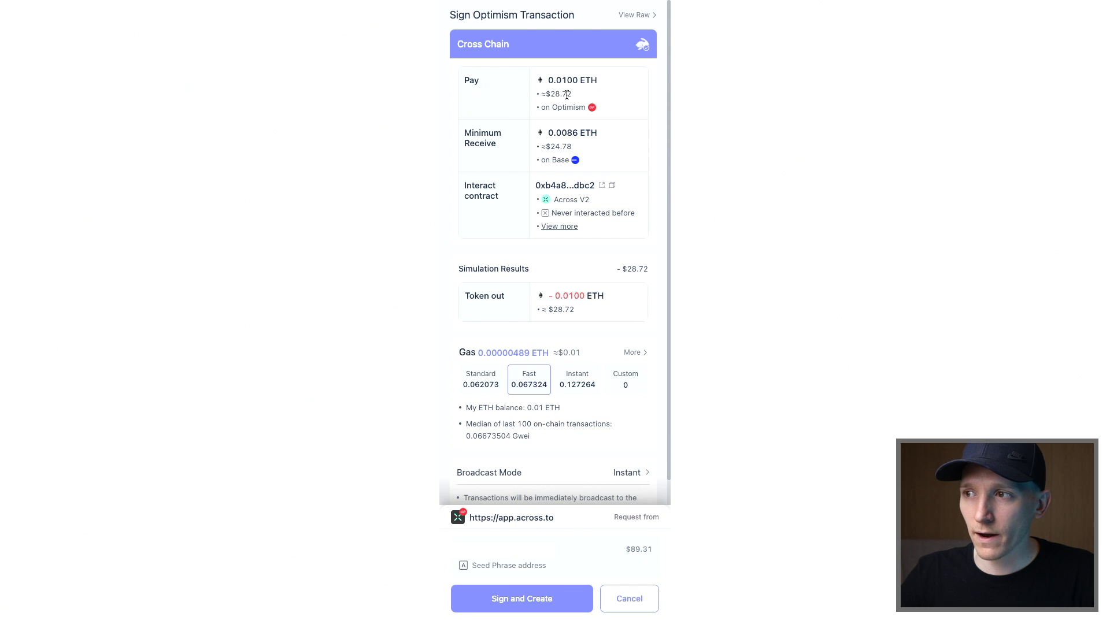
- In Rabby, check the dollar amount paid and the simulated $28.72 cost
drag(548, 96, 562, 96)
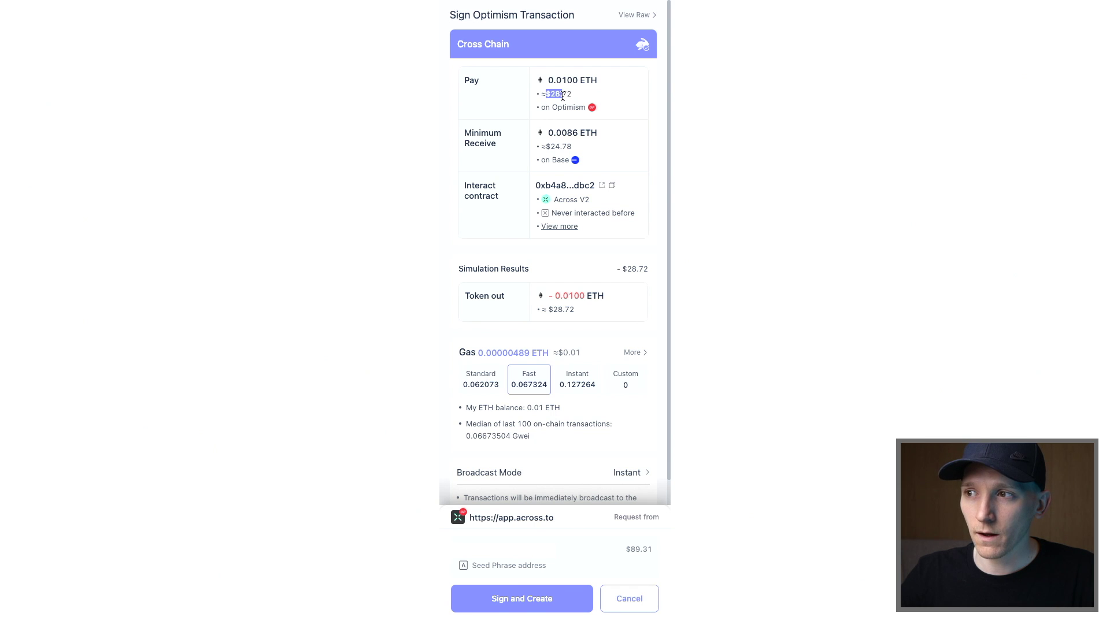
click(593, 318)
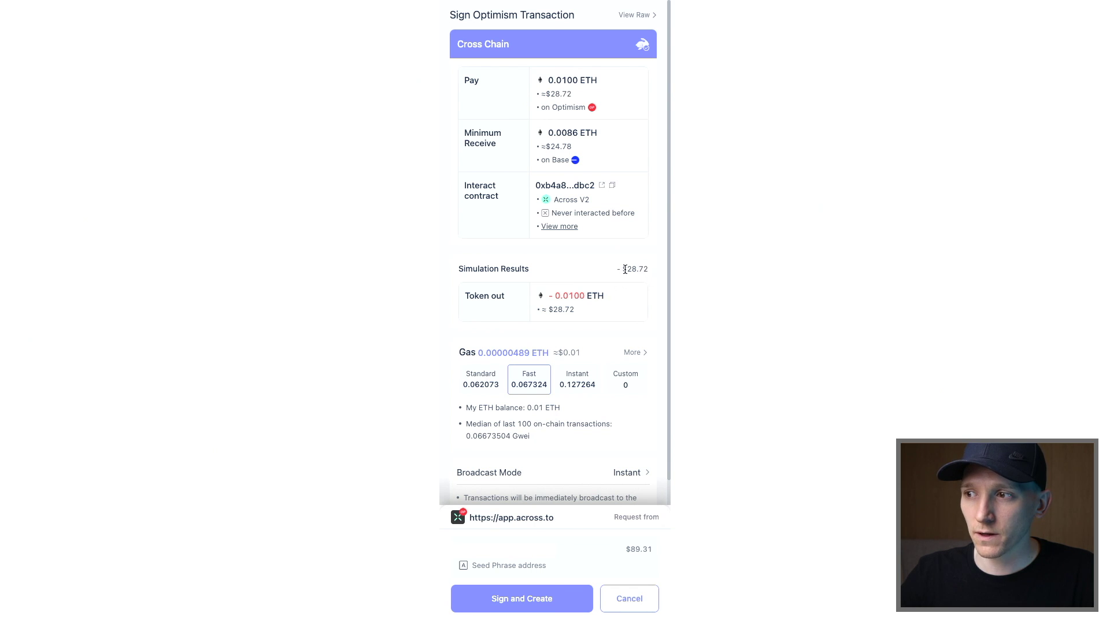
drag(624, 270, 648, 269)
click(538, 333)
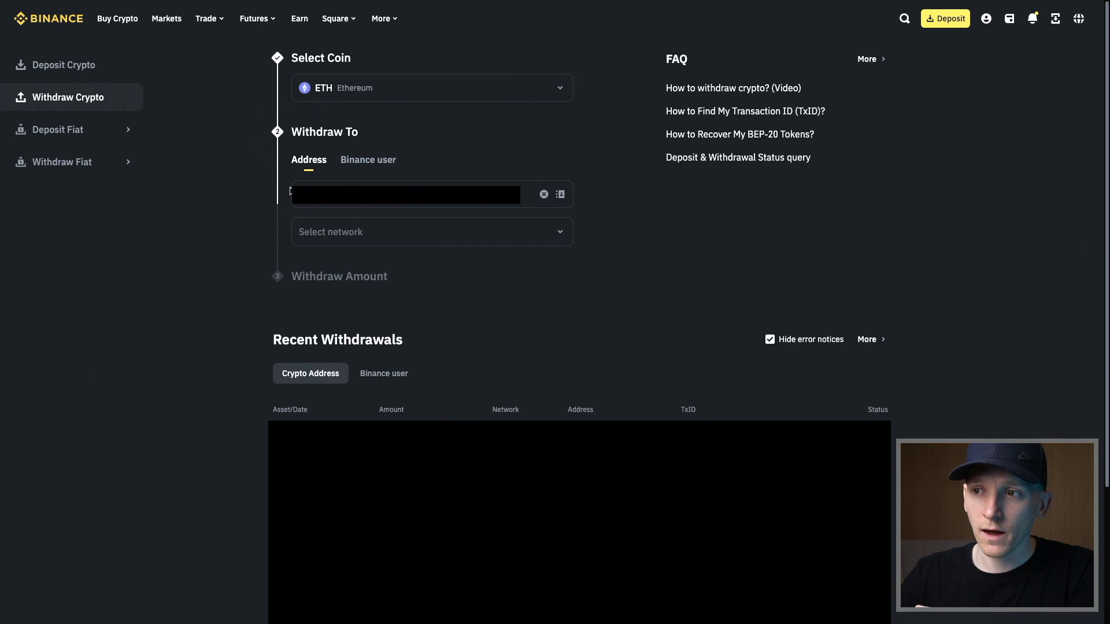
click(355, 238)
scroll(379, 366, down, 2)
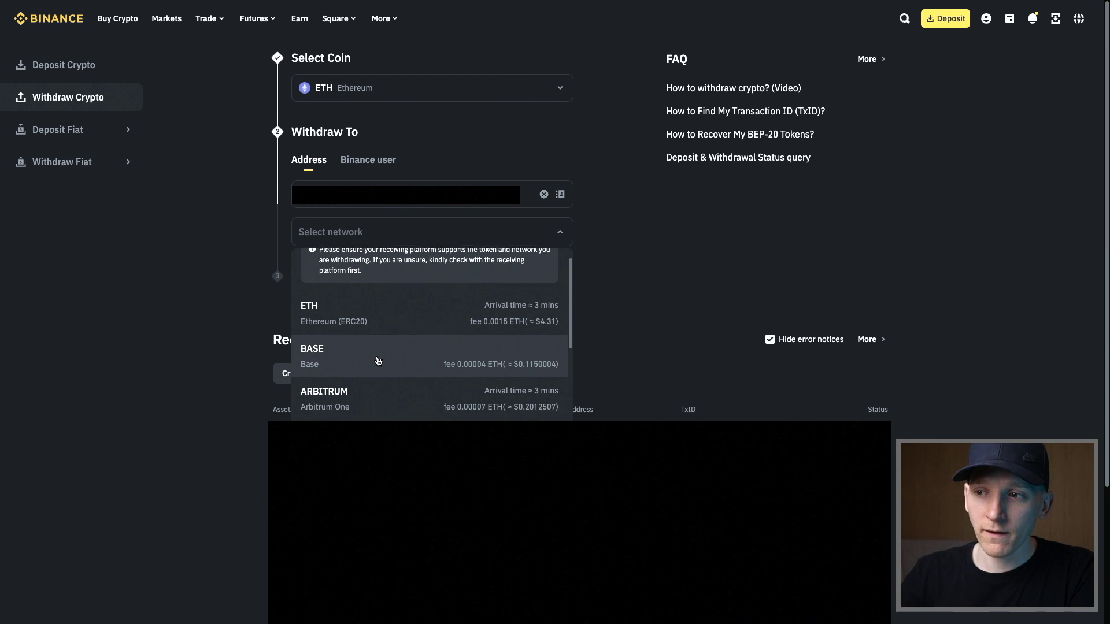
scroll(373, 359, down, 1)
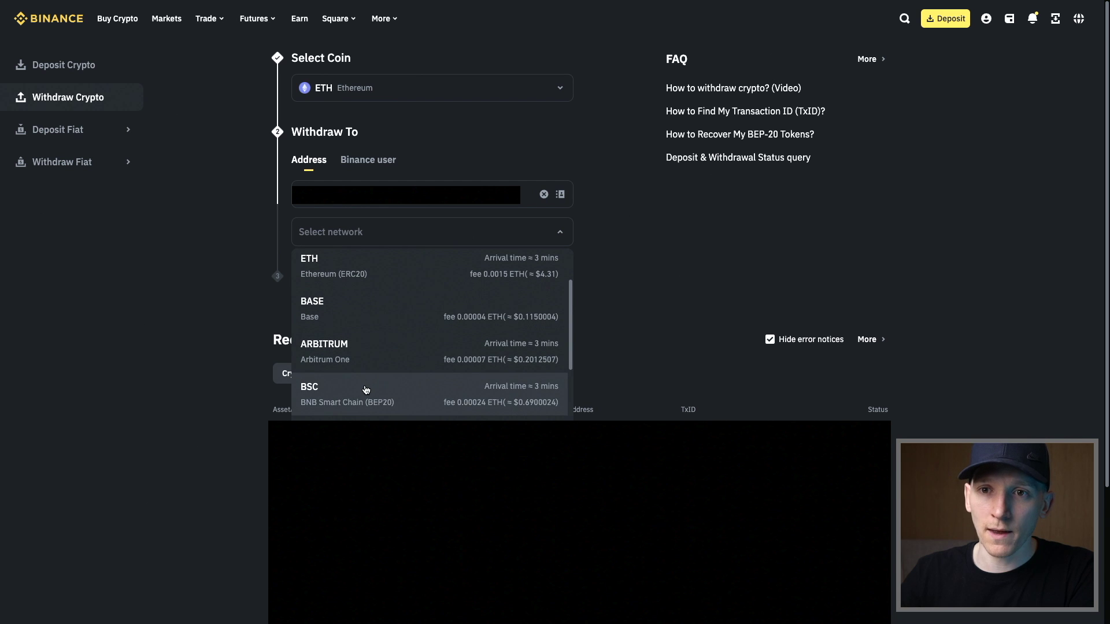
scroll(365, 382, up, 3)
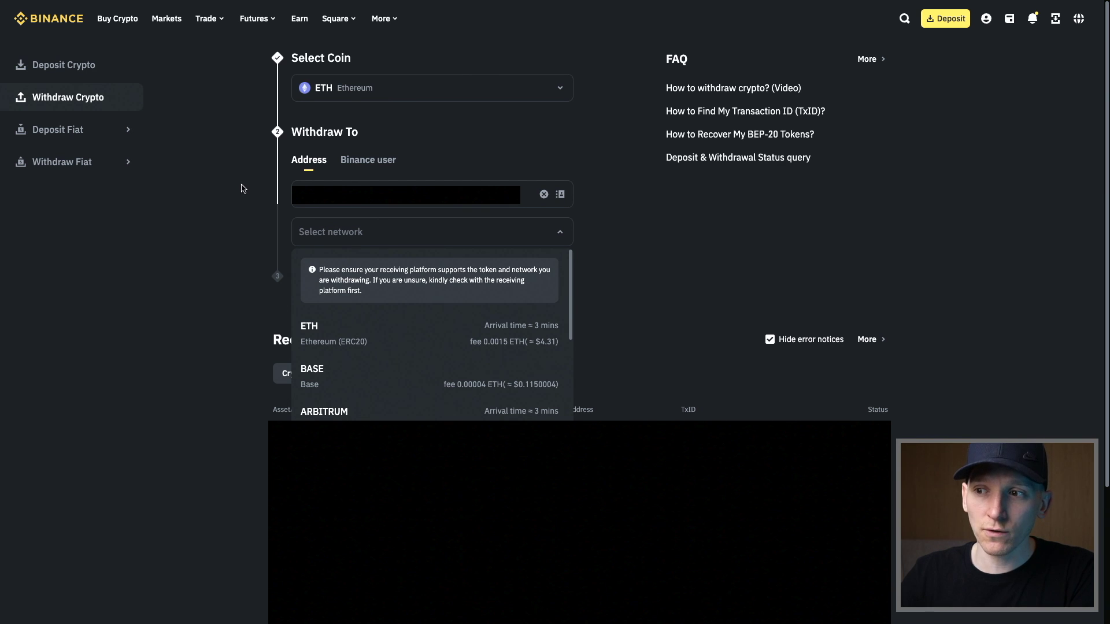
scroll(372, 355, down, 2)
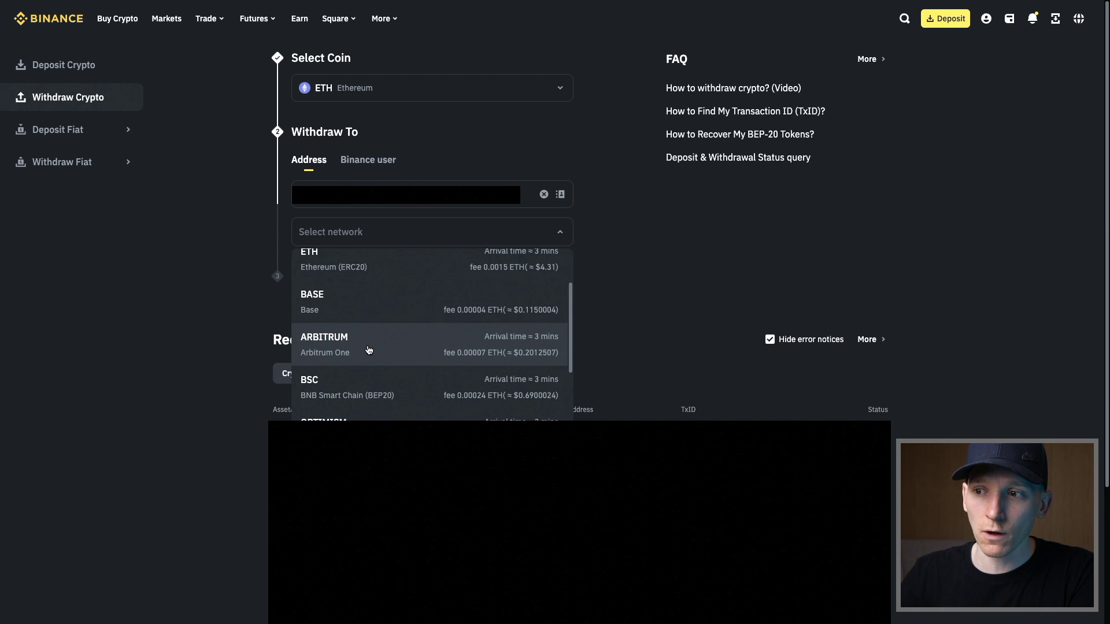
scroll(368, 350, up, 2)
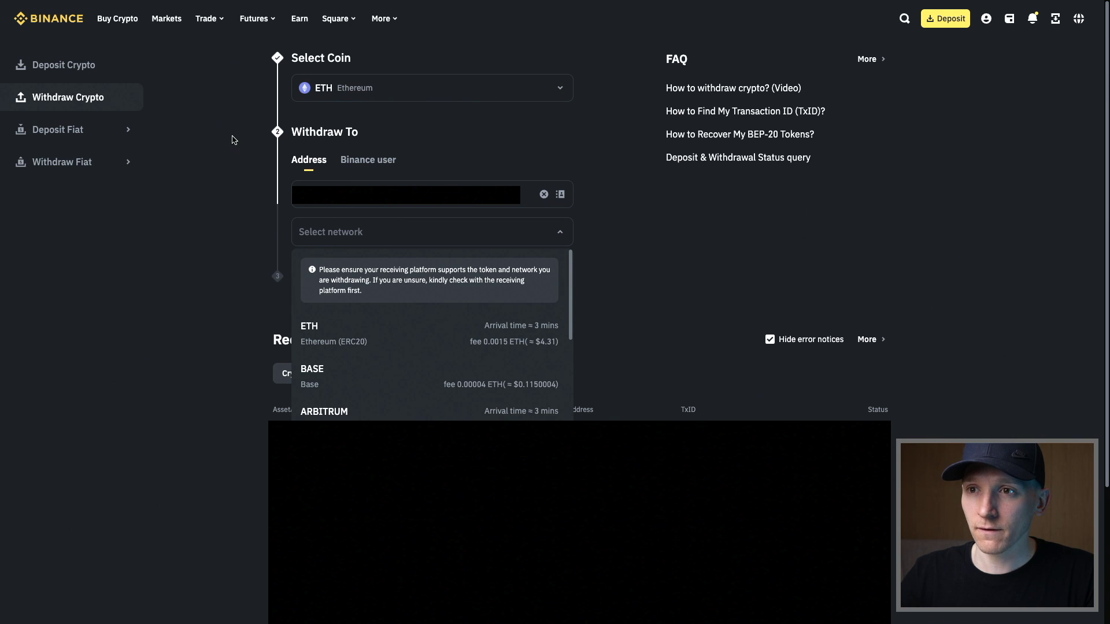
click(226, 107)
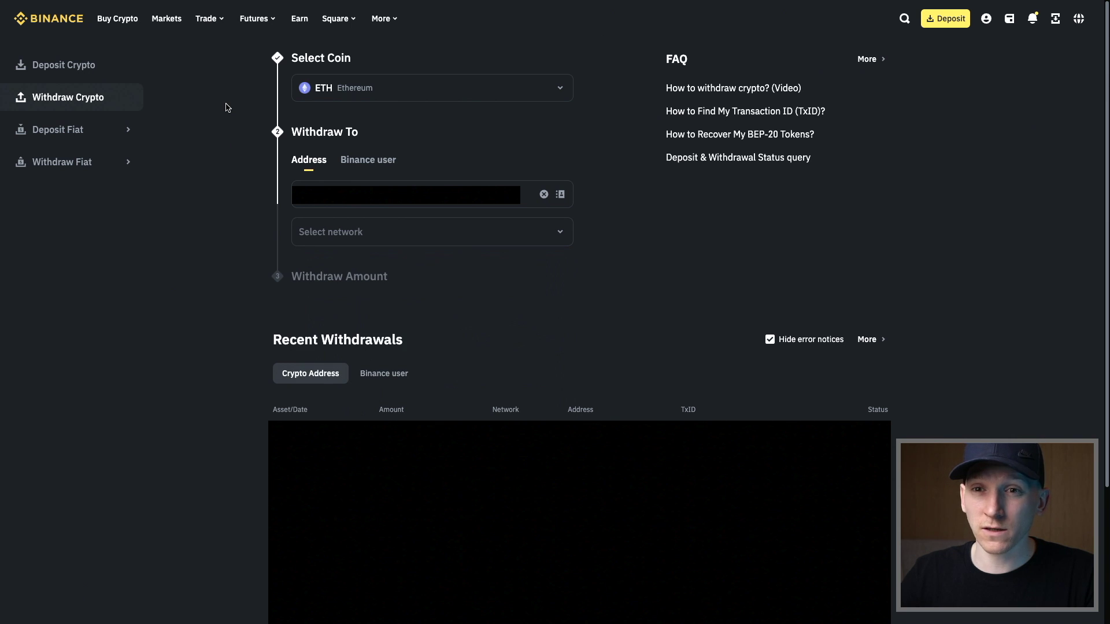